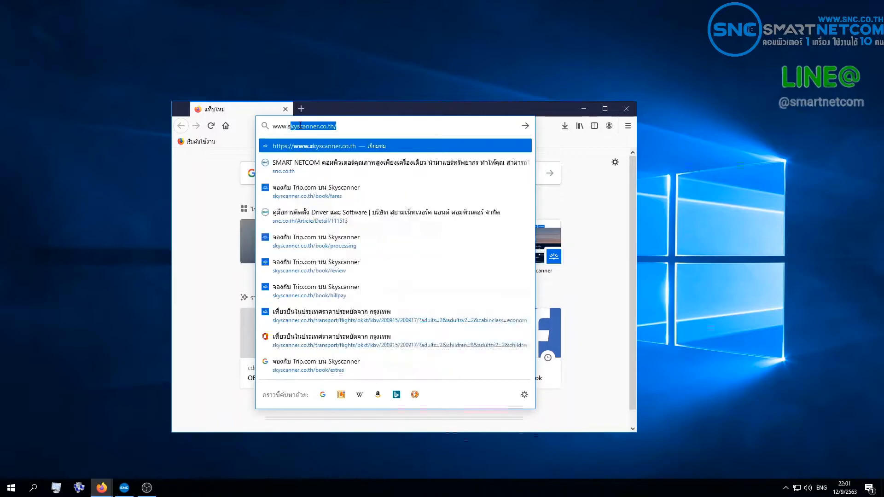
{"action": "key", "text": "Return"}
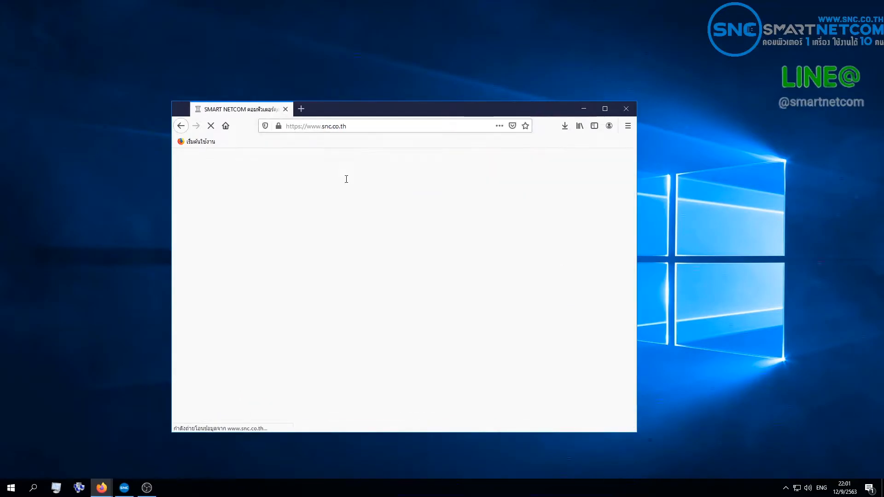
{"action": "left_click", "coordinate": [606, 108]}
{"action": "mouse_move", "coordinate": [510, 94]}
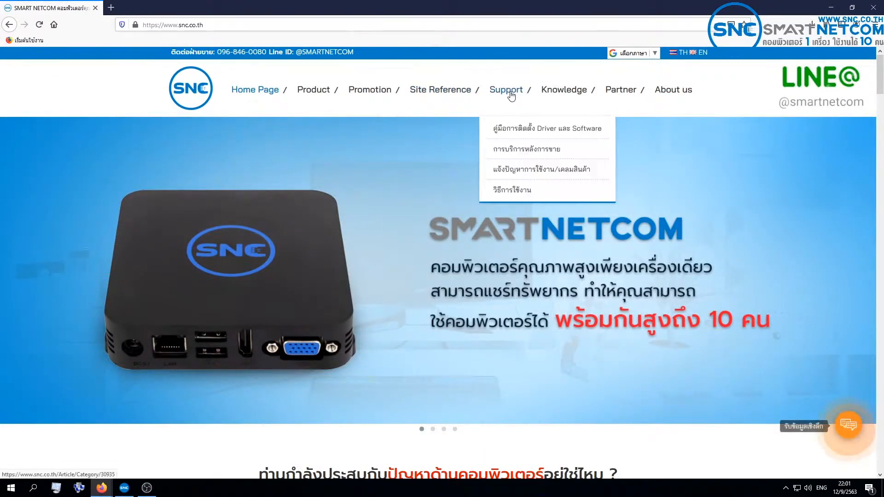
{"action": "left_click", "coordinate": [508, 131]}
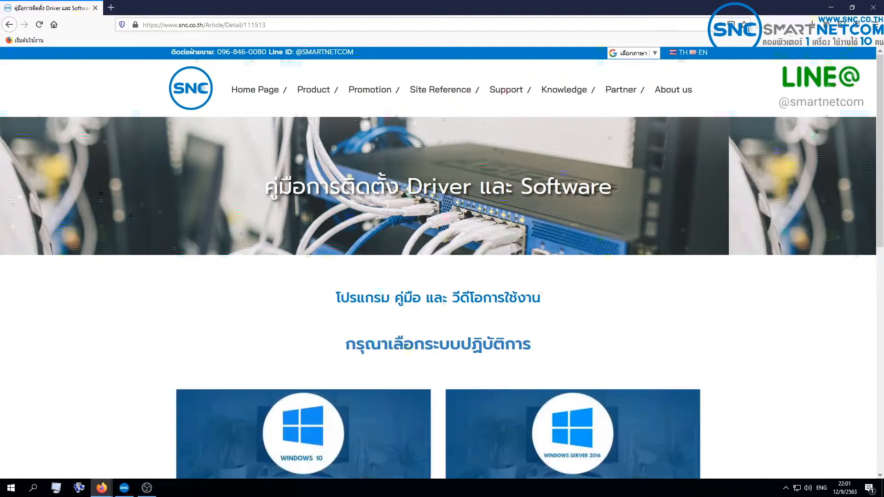
Step: Open the Windows 10 installation guide and follow its download link for the SMART NETCOM T800 programs and manuals
{"action": "scroll", "coordinate": [329, 258], "scroll_direction": "down", "scroll_amount": 4}
{"action": "left_click", "coordinate": [330, 257]}
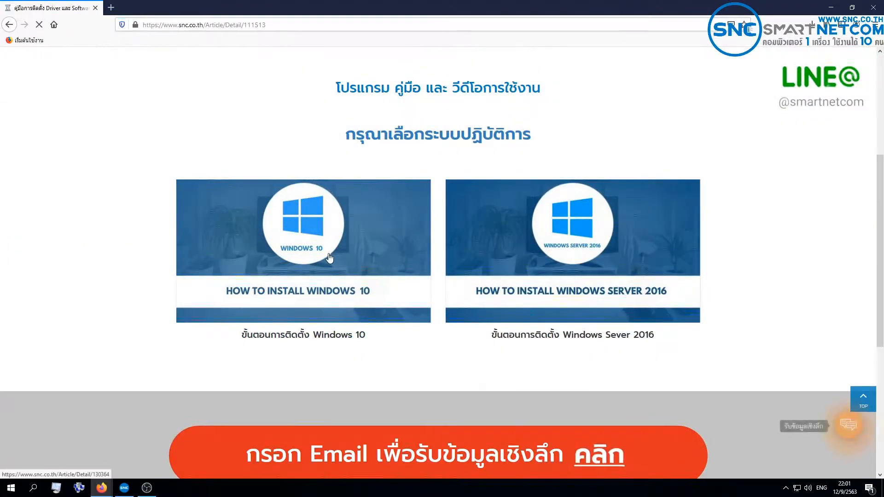
{"action": "scroll", "coordinate": [491, 315], "scroll_direction": "down", "scroll_amount": 2}
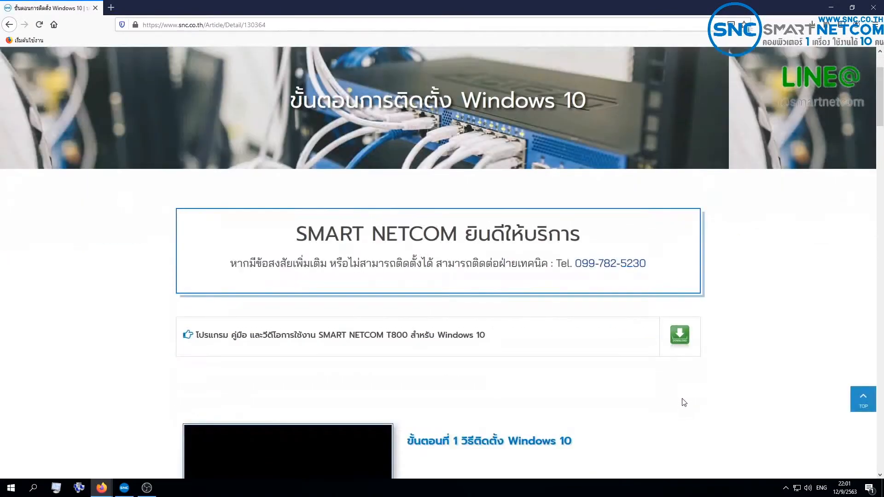
{"action": "left_click", "coordinate": [686, 317]}
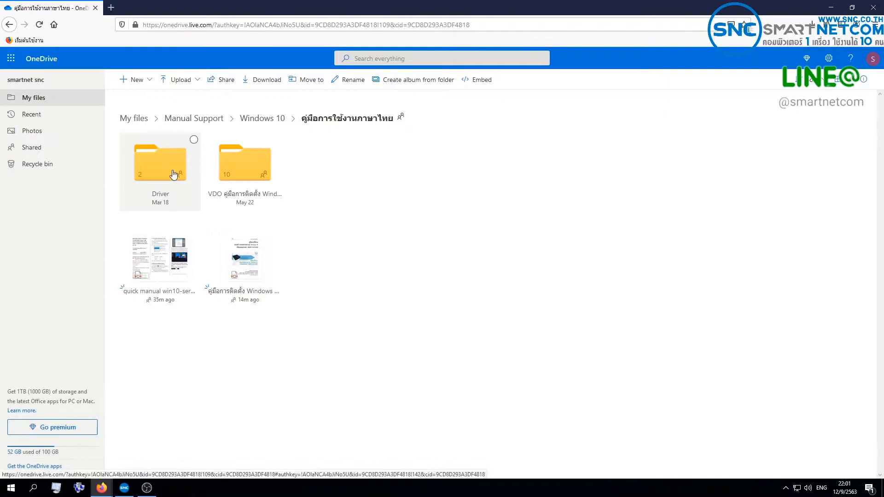
Step: Download the SMART CONTROL Windows 10.rar archive from the shared Driver folder, saving it to disk
{"action": "left_click", "coordinate": [173, 174]}
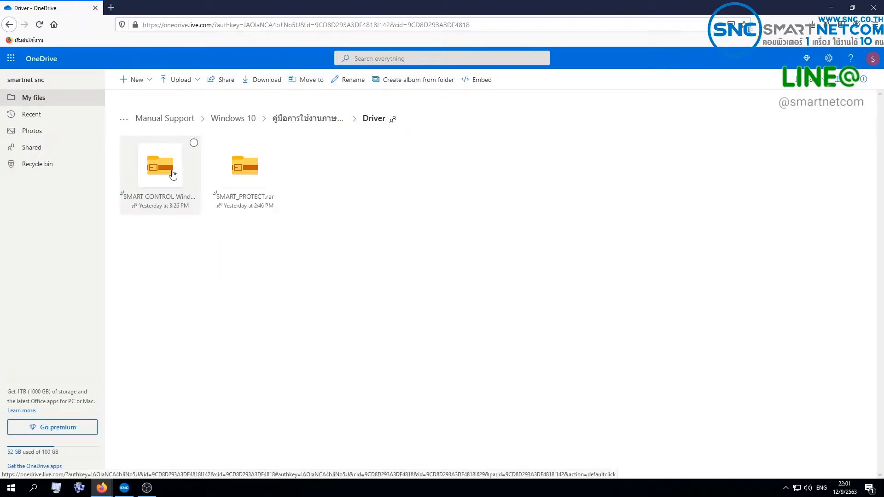
{"action": "right_click", "coordinate": [169, 164]}
{"action": "left_click", "coordinate": [186, 205]}
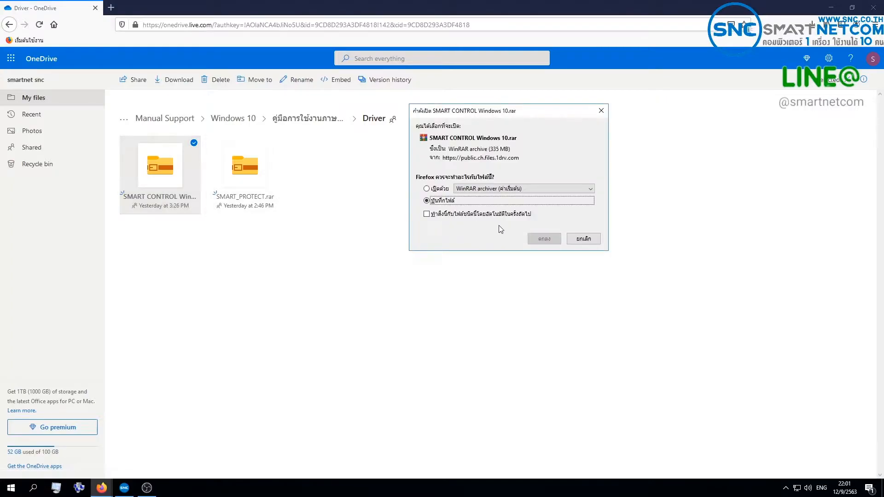
{"action": "left_click", "coordinate": [545, 238]}
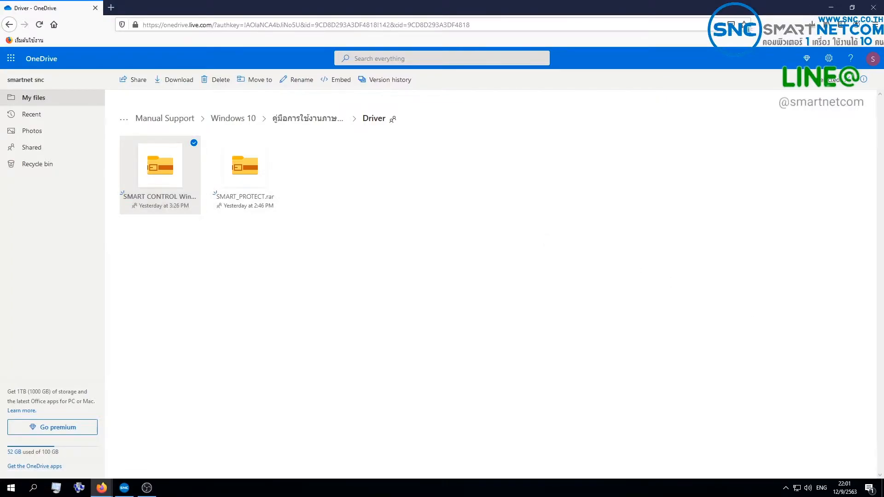
Step: Locate the downloaded SMART CONTROL Windows 10 archive in the Downloads folder and extract it into a folder of the same name
{"action": "left_click", "coordinate": [816, 23]}
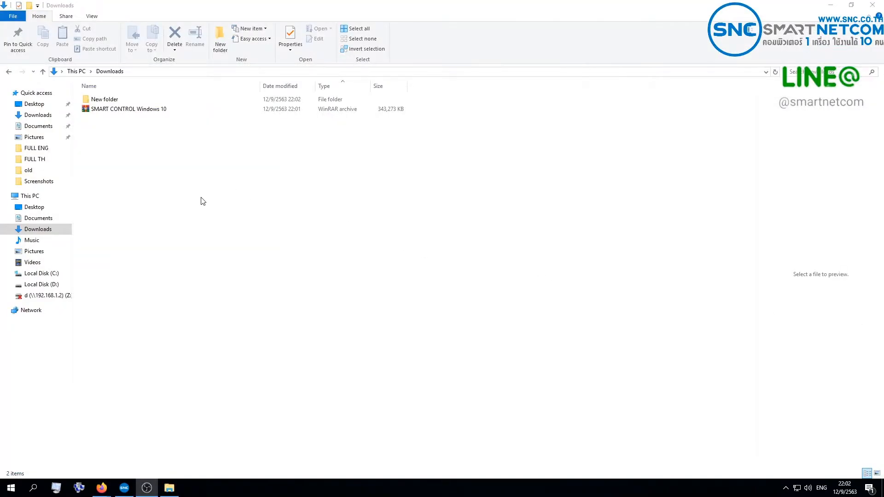
{"action": "left_click", "coordinate": [167, 156]}
{"action": "left_click", "coordinate": [148, 112]}
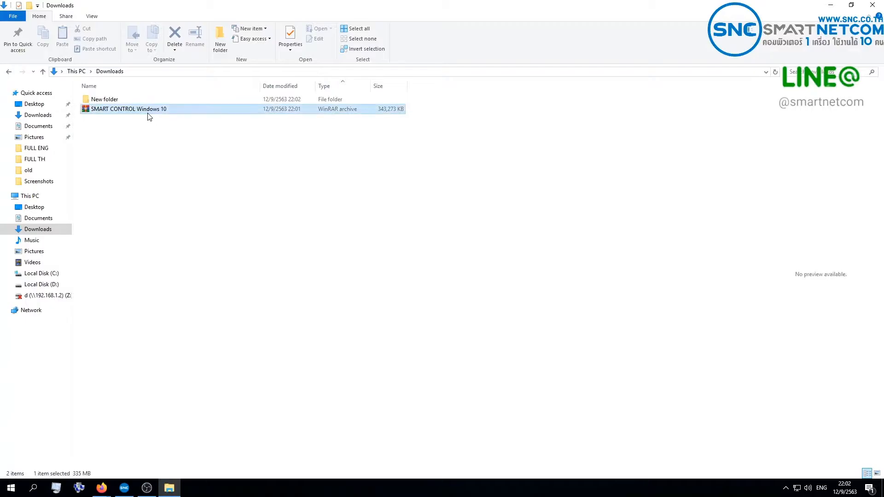
{"action": "right_click", "coordinate": [146, 114]}
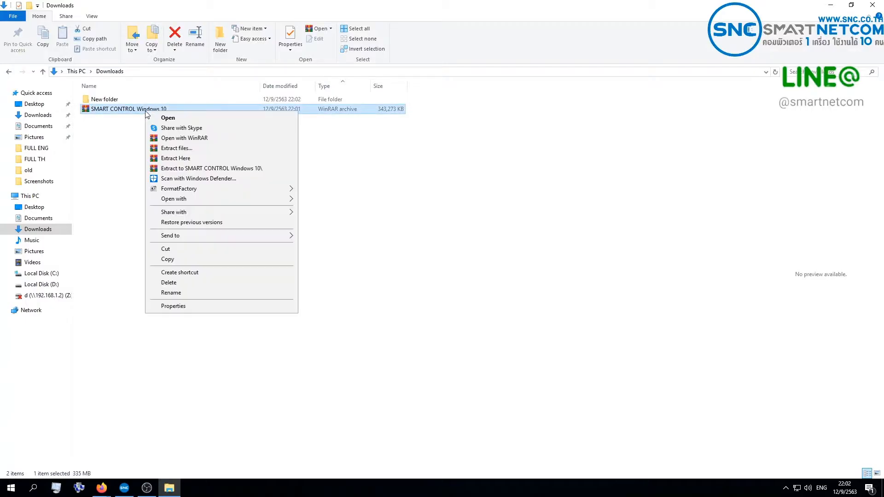
{"action": "left_click", "coordinate": [226, 168]}
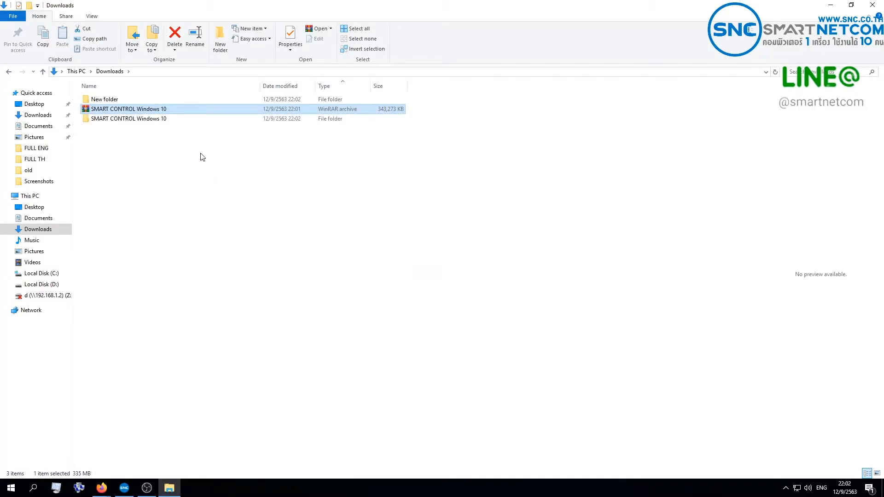
Step: Install SMART DASHBOARD from the extracted SMART CONTROL Windows 10 folder, keeping the default destination folder
{"action": "left_click", "coordinate": [178, 140]}
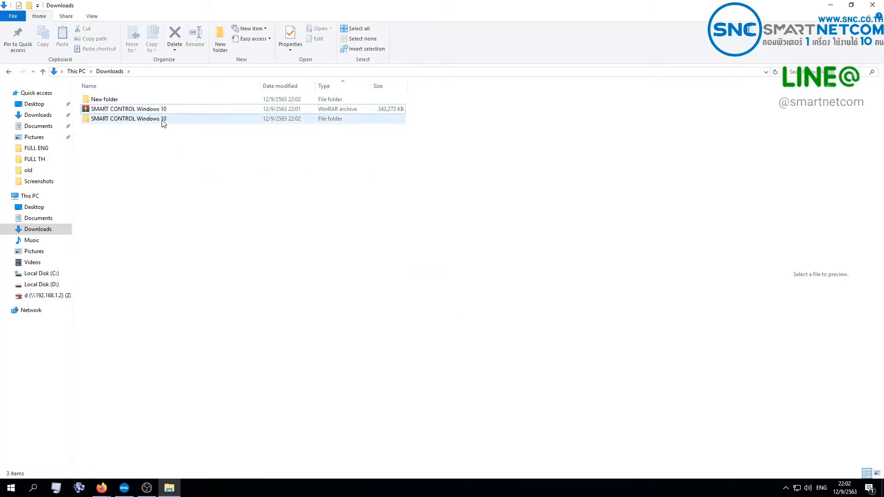
{"action": "double_click", "coordinate": [162, 119]}
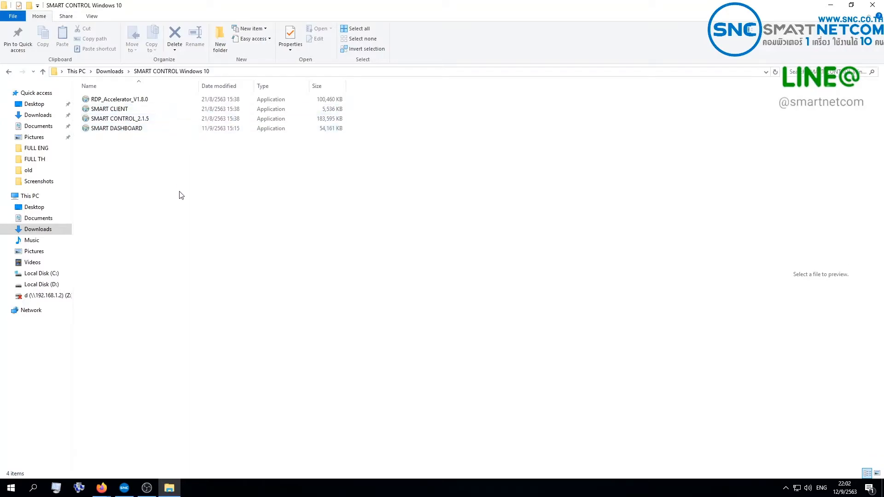
{"action": "double_click", "coordinate": [151, 129]}
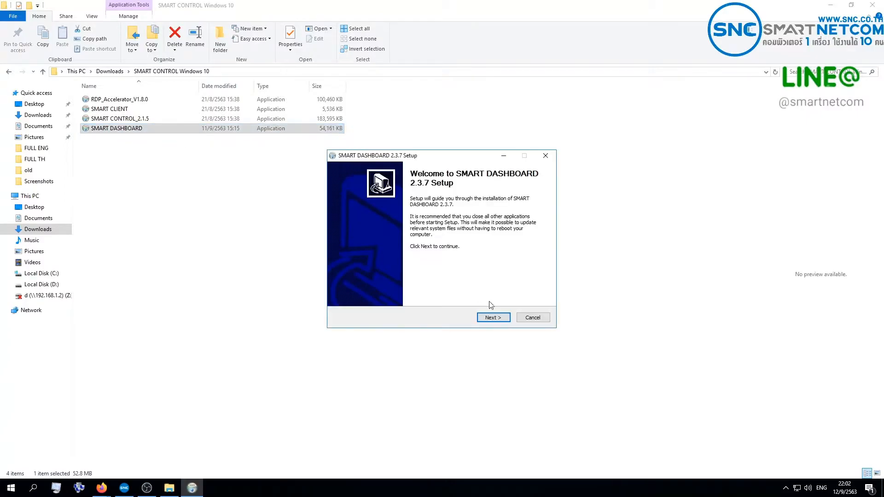
{"action": "left_click", "coordinate": [492, 319]}
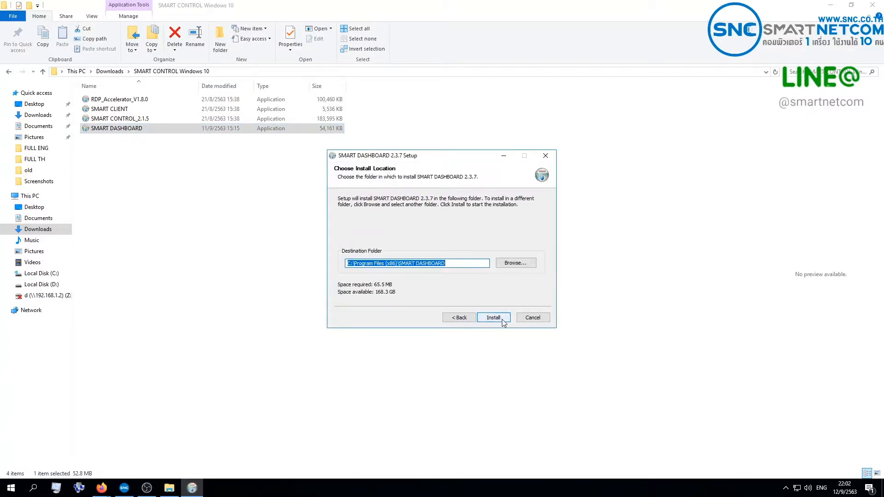
{"action": "left_click", "coordinate": [494, 318]}
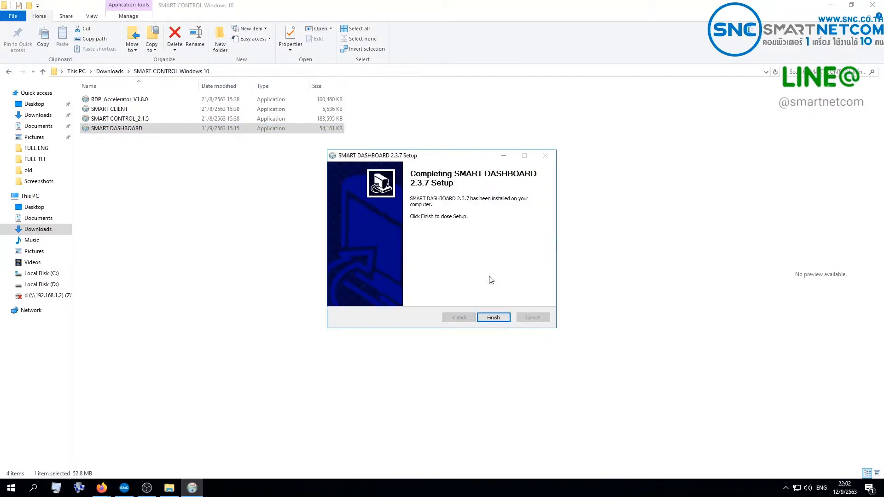
{"action": "left_click", "coordinate": [493, 318]}
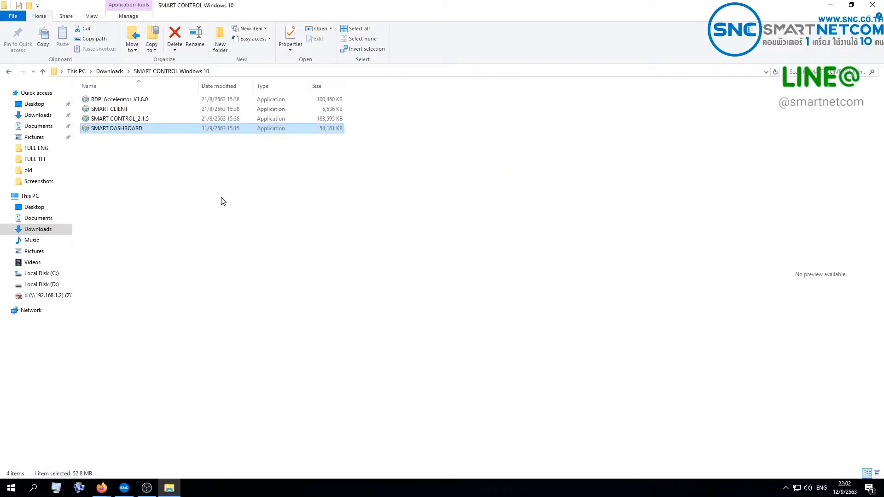
Step: Install SMART CLIENT from the same folder with the default settings, and close the file window
{"action": "double_click", "coordinate": [132, 110]}
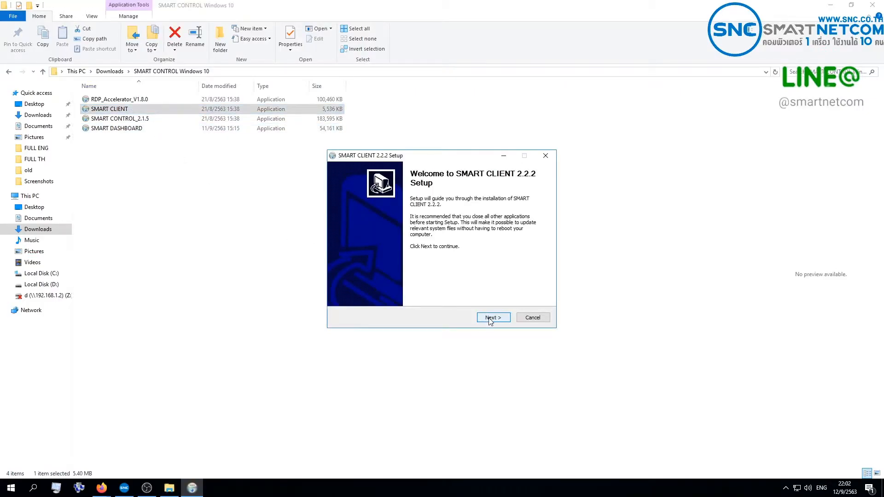
{"action": "left_click", "coordinate": [492, 318]}
{"action": "left_click", "coordinate": [491, 319]}
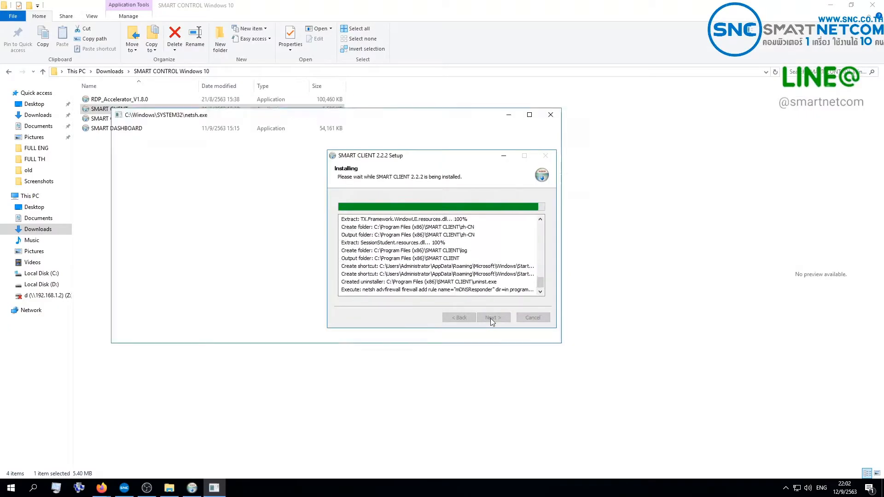
{"action": "left_click", "coordinate": [492, 320]}
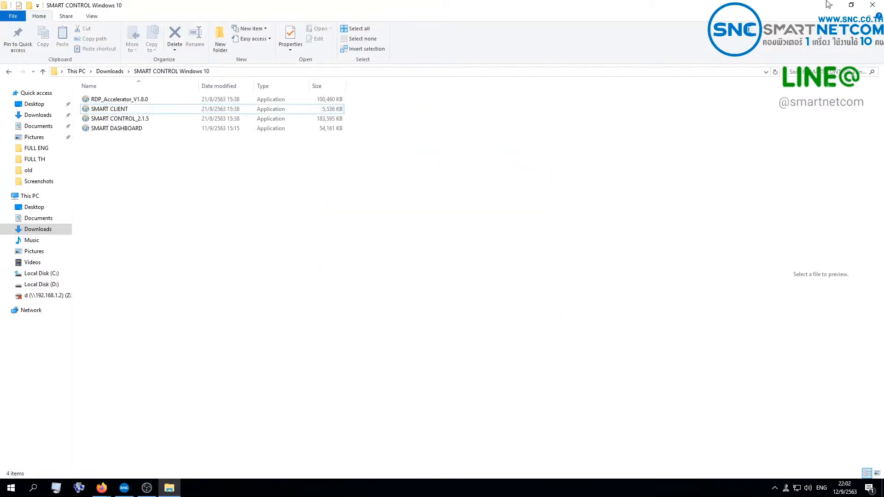
{"action": "left_click", "coordinate": [873, 5]}
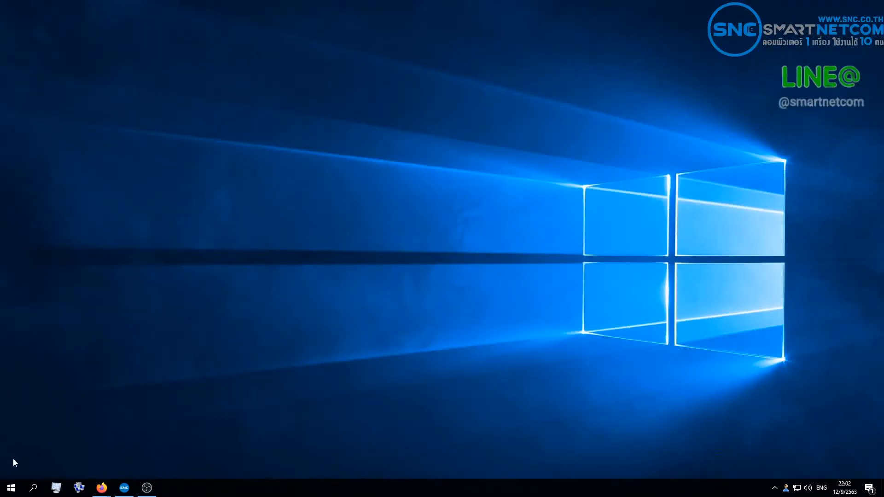
Step: Launch SMART DASHBOARD from the list of installed programs
{"action": "left_click", "coordinate": [11, 487]}
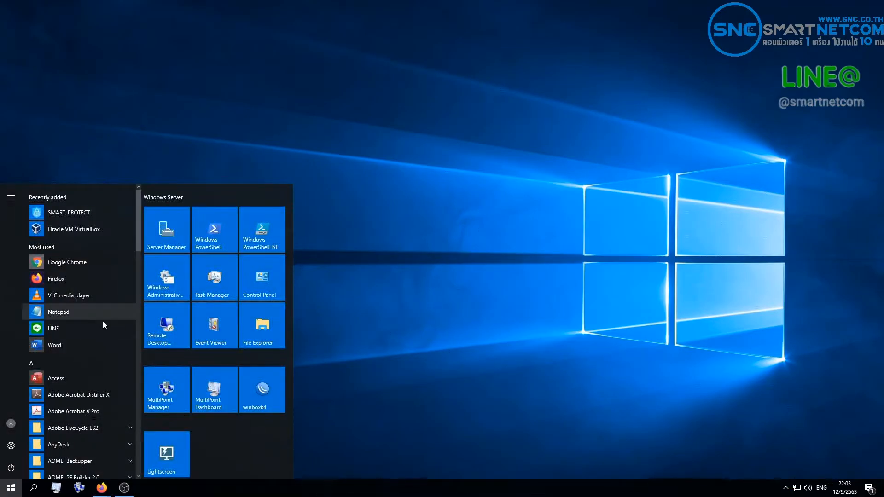
{"action": "scroll", "coordinate": [106, 304], "scroll_direction": "down", "scroll_amount": 10}
{"action": "scroll", "coordinate": [106, 304], "scroll_direction": "down", "scroll_amount": 4}
{"action": "scroll", "coordinate": [104, 305], "scroll_direction": "down", "scroll_amount": 8}
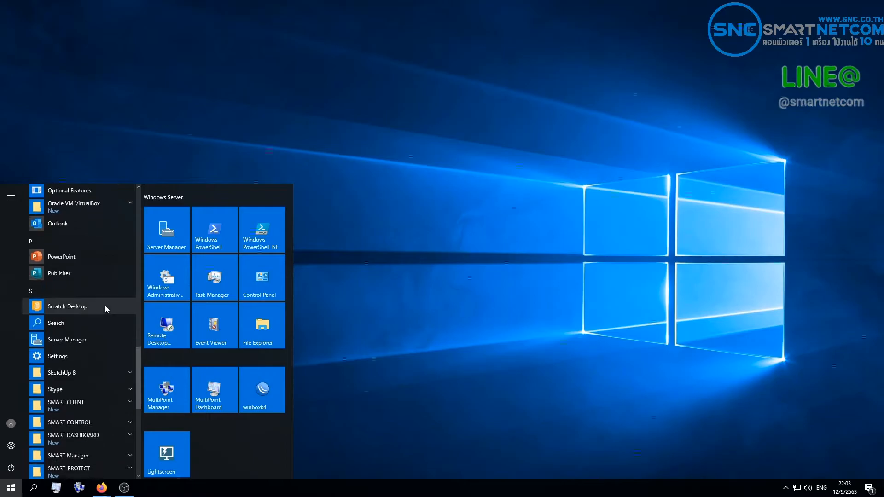
{"action": "left_click", "coordinate": [101, 291]}
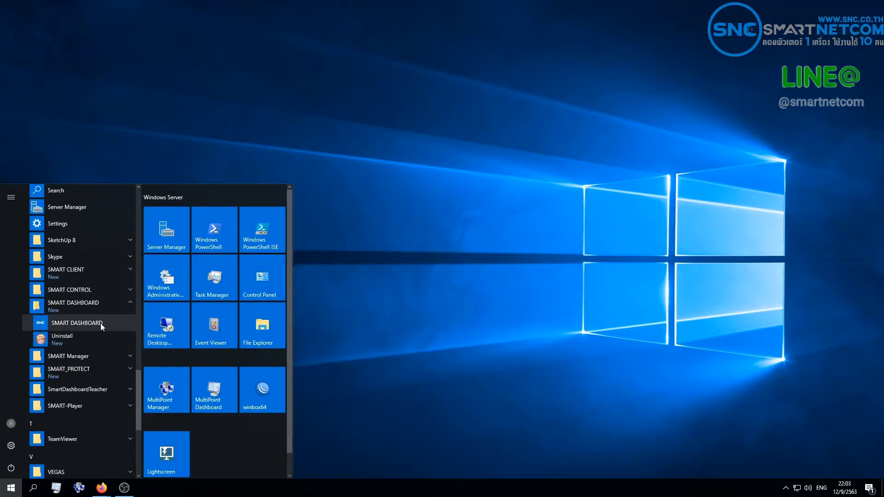
{"action": "left_click", "coordinate": [100, 323]}
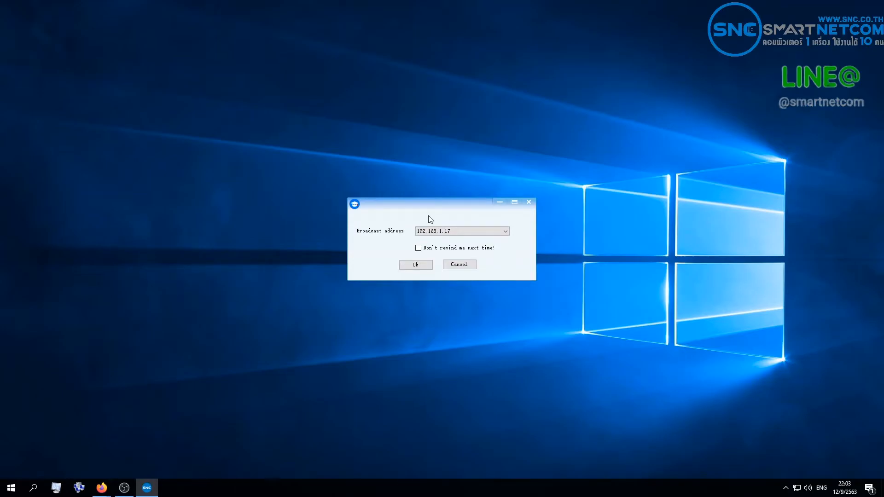
Step: Choose 192.168.1.17 as the broadcast address and confirm it to enter the dashboard
{"action": "left_click", "coordinate": [446, 230]}
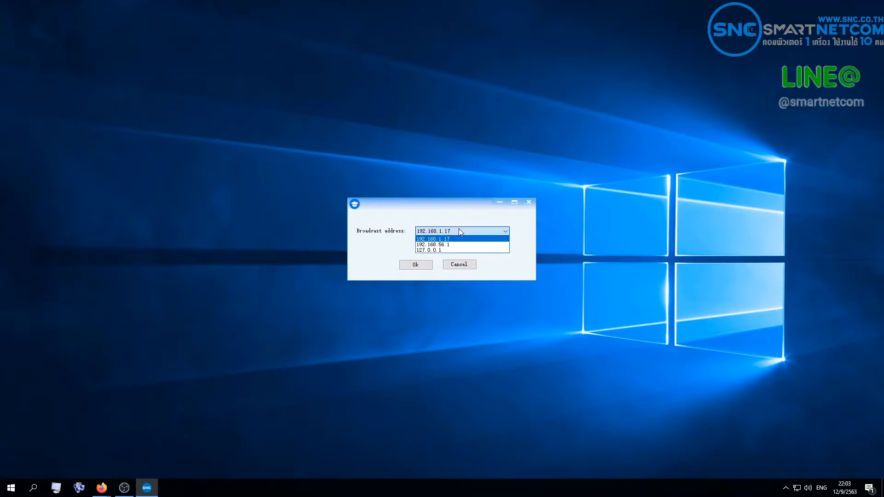
{"action": "left_click", "coordinate": [453, 240]}
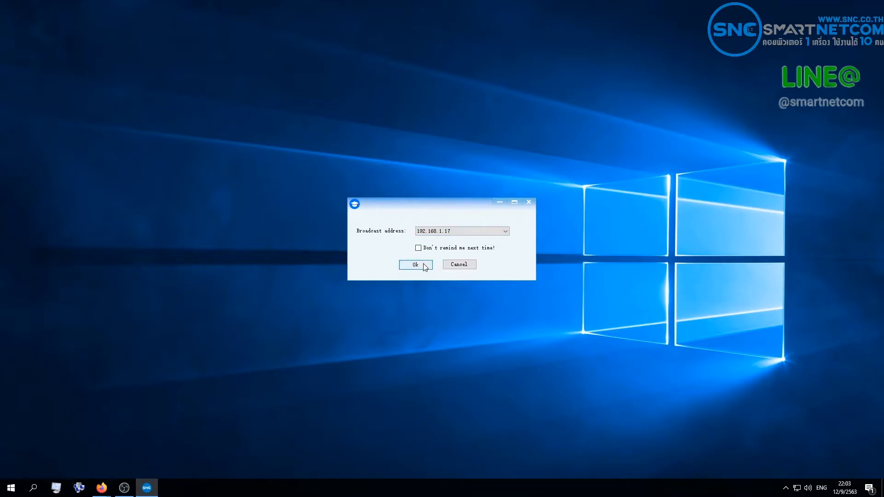
{"action": "left_click", "coordinate": [424, 266]}
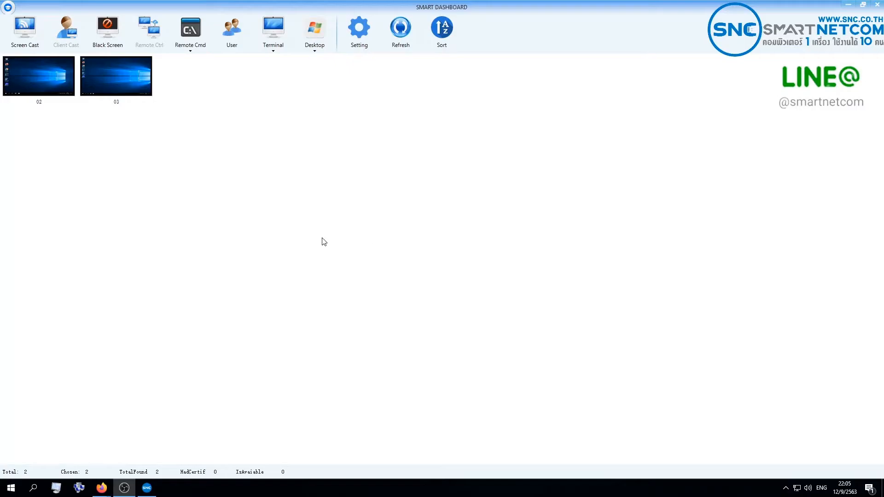
Step: Cast the host screen to client 02 and return to the dashboard window
{"action": "left_click", "coordinate": [45, 89]}
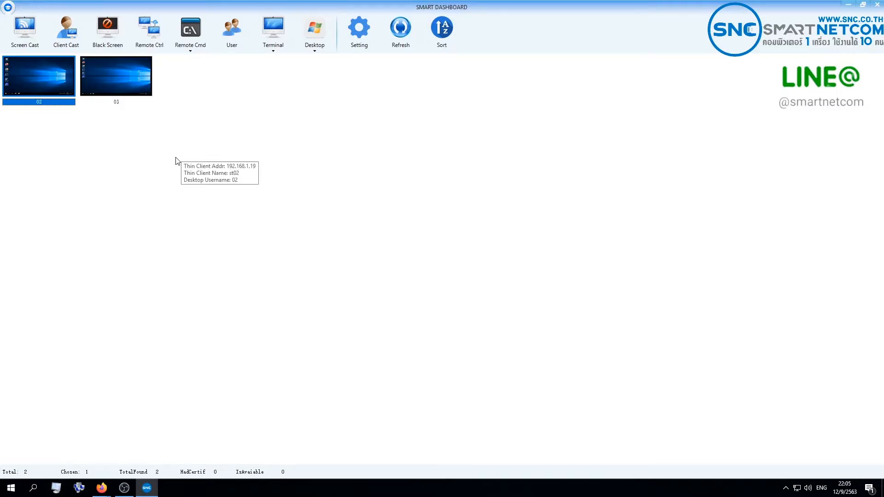
{"action": "left_click", "coordinate": [25, 46]}
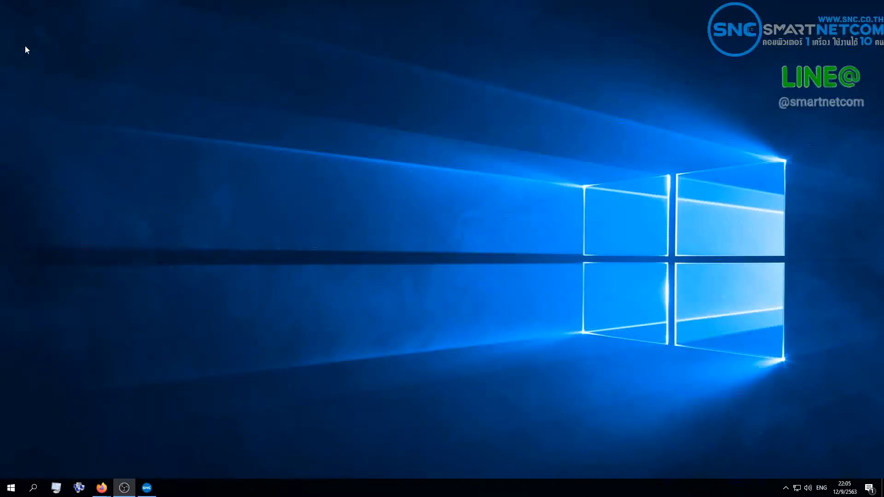
{"action": "left_click", "coordinate": [147, 487]}
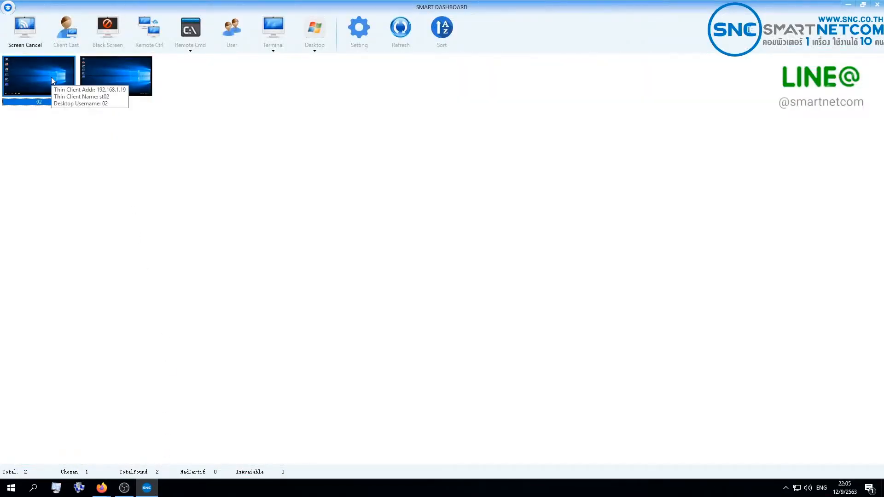
{"action": "right_click", "coordinate": [51, 79]}
{"action": "left_click", "coordinate": [130, 83]}
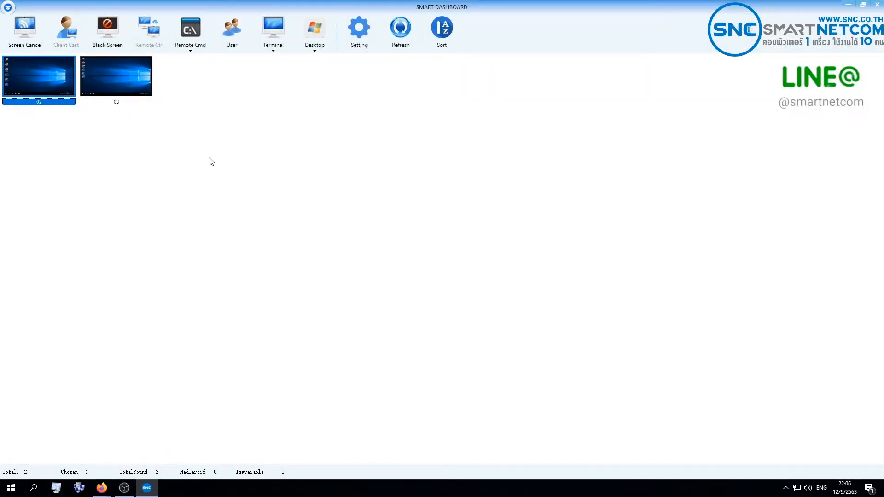
Step: Cast client 03's screen to the other client and end the client cast
{"action": "left_click", "coordinate": [95, 79]}
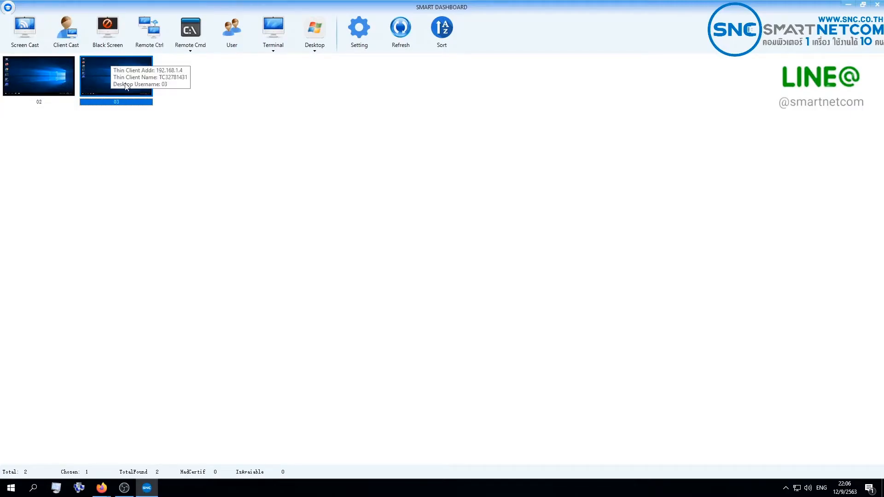
{"action": "left_click", "coordinate": [73, 42]}
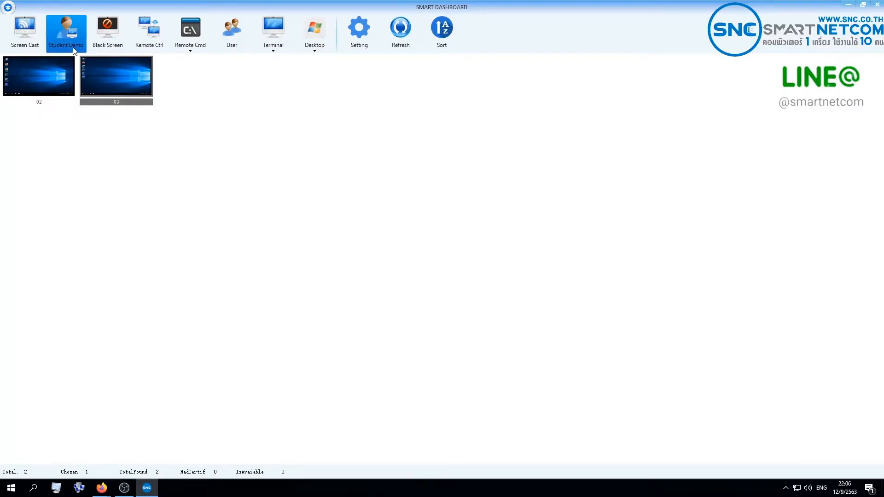
{"action": "left_click", "coordinate": [73, 50]}
Step: Black out the screen of client 02 and cancel its black screen
{"action": "left_click", "coordinate": [185, 123]}
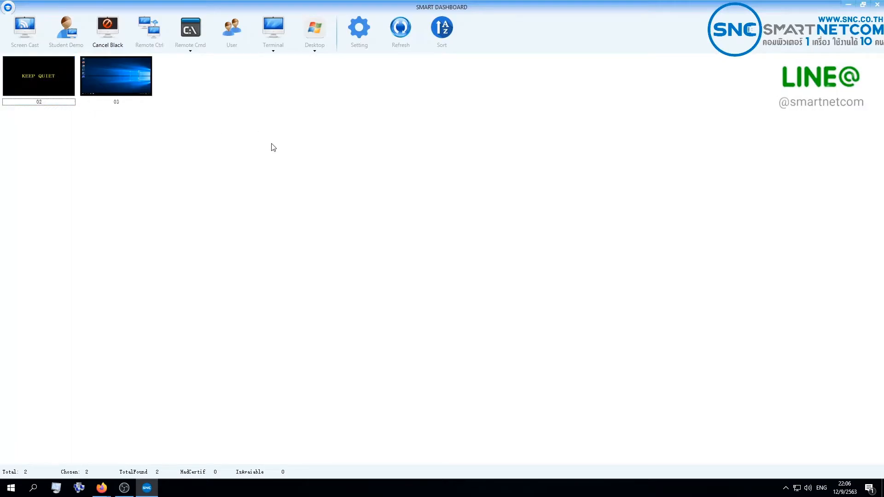
{"action": "left_click", "coordinate": [55, 75]}
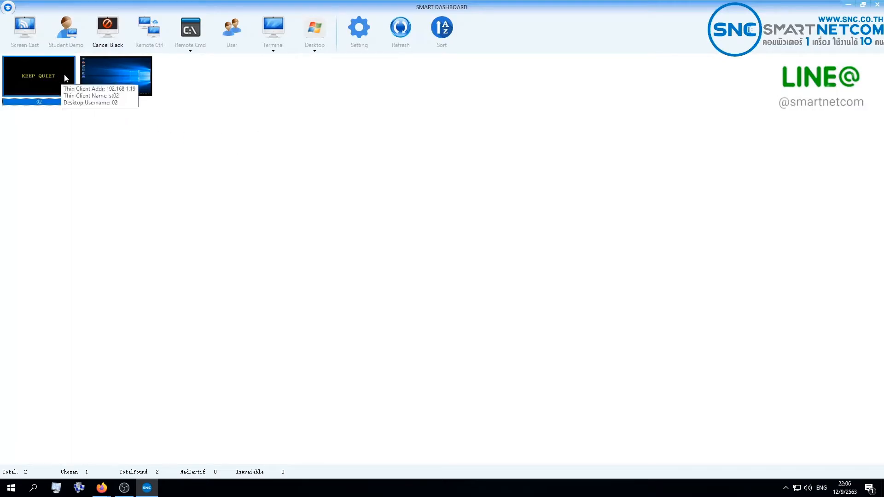
{"action": "left_click", "coordinate": [116, 40]}
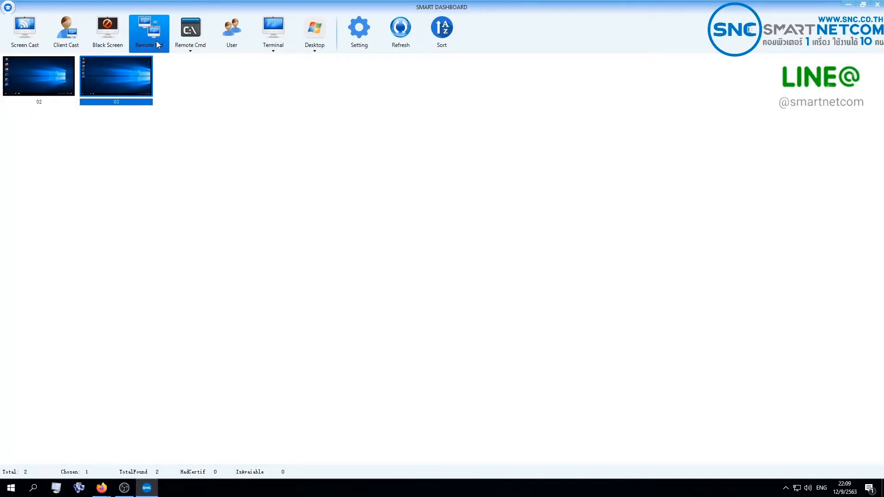
Step: Take remote control of client 03 and open Google Chrome on its desktop
{"action": "left_click", "coordinate": [156, 41]}
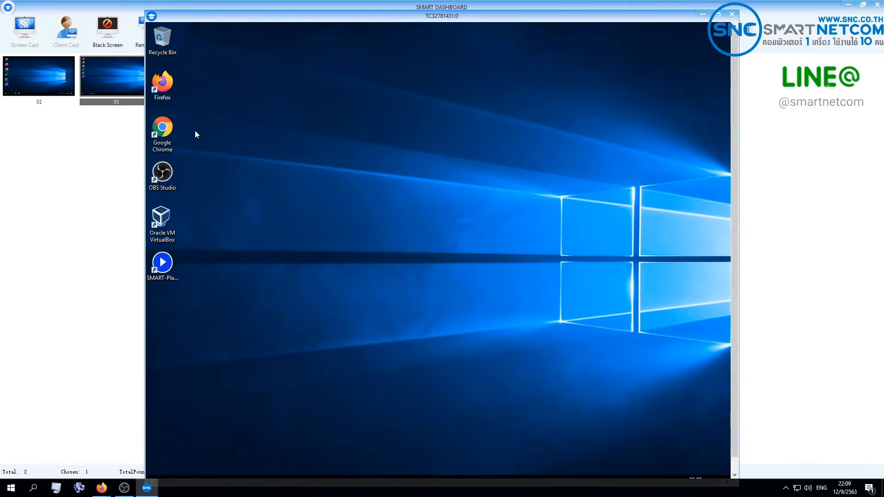
{"action": "double_click", "coordinate": [162, 128]}
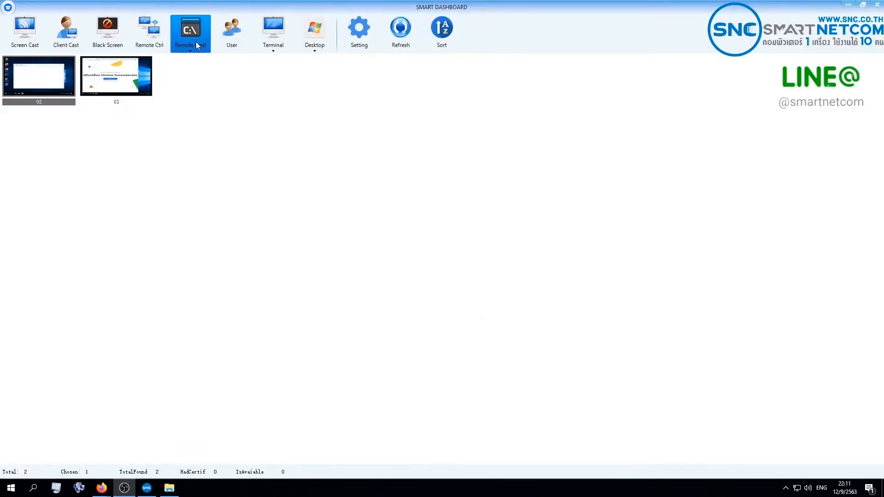
Step: Run Mspaint remotely on client 02 and Wordpad on client 03, checking both thumbnails
{"action": "left_click", "coordinate": [197, 44]}
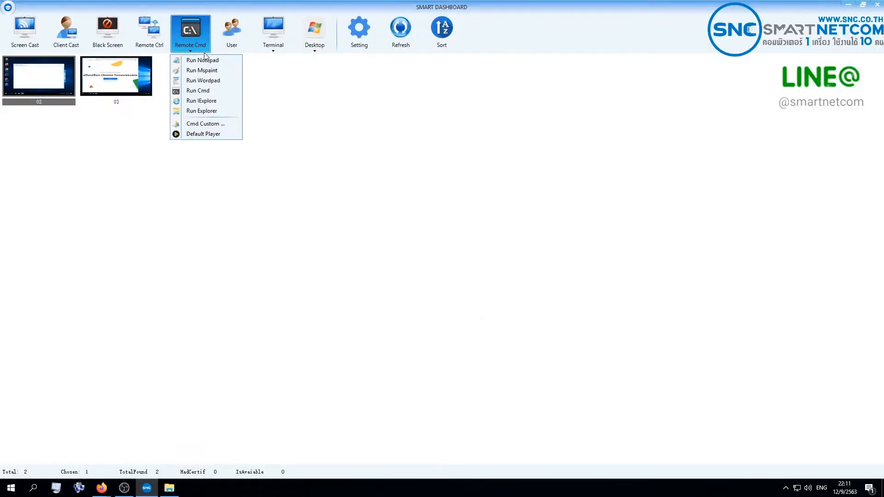
{"action": "left_click", "coordinate": [216, 72]}
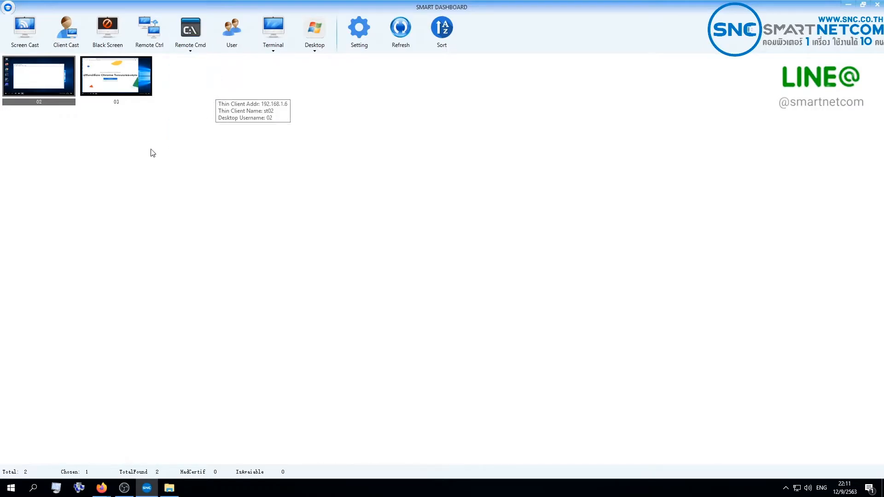
{"action": "left_click", "coordinate": [136, 76]}
{"action": "left_click", "coordinate": [189, 34]}
{"action": "left_click", "coordinate": [214, 80]}
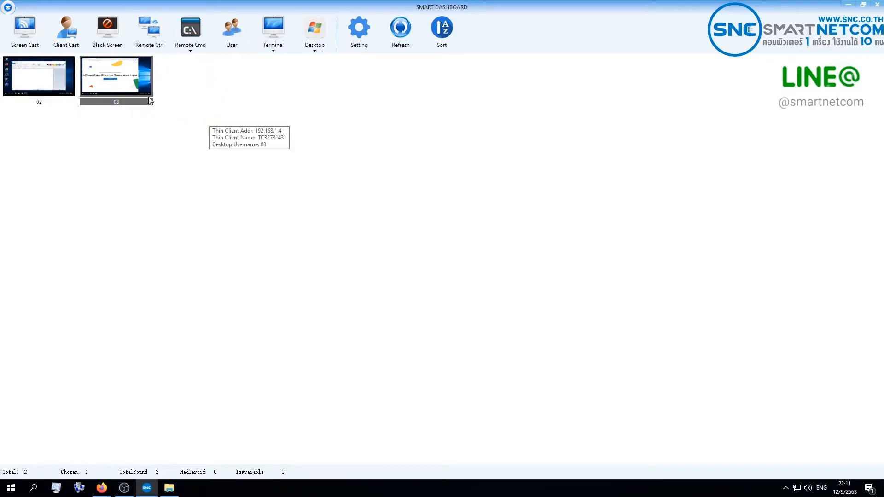
{"action": "left_click", "coordinate": [58, 79]}
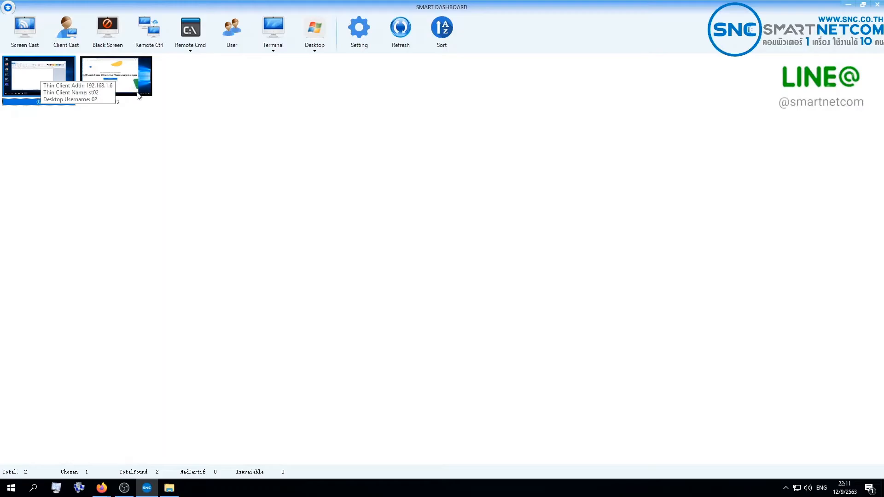
{"action": "left_click", "coordinate": [99, 81]}
{"action": "left_click", "coordinate": [46, 85], "text": "ctrl"}
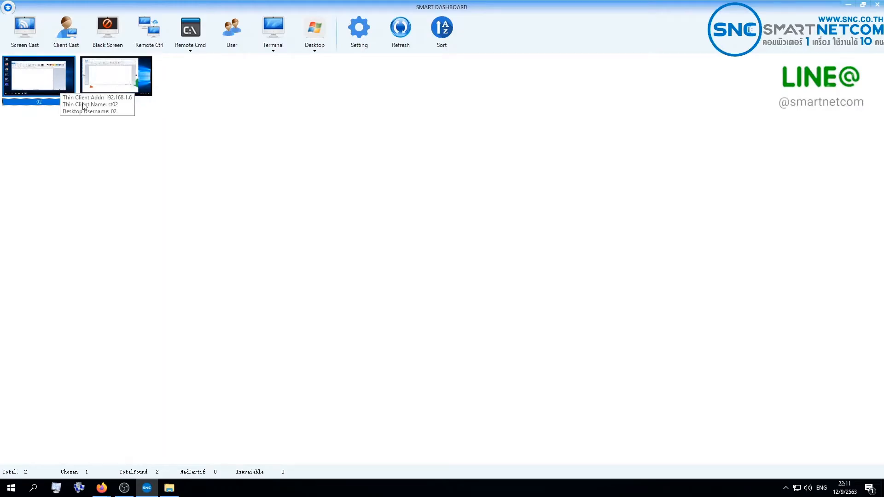
Step: Open the new user form in User Management, view the batch creation options and return to single-user creation
{"action": "left_click", "coordinate": [236, 39]}
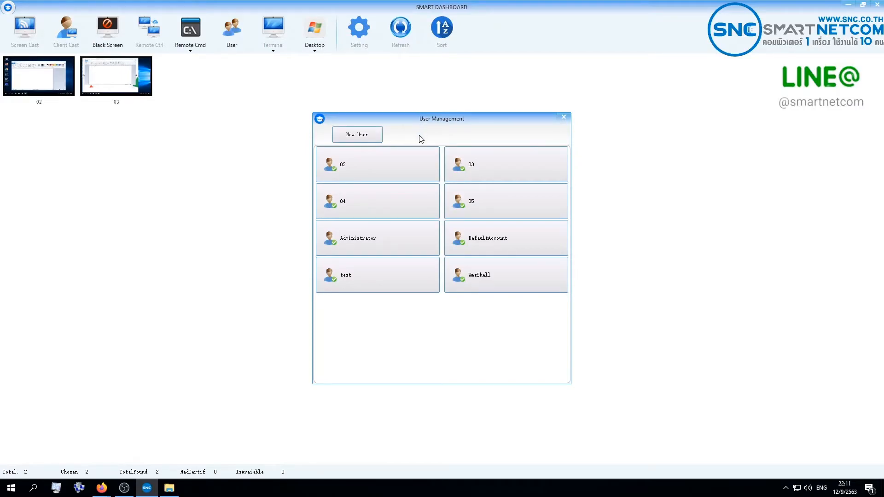
{"action": "left_click", "coordinate": [354, 136]}
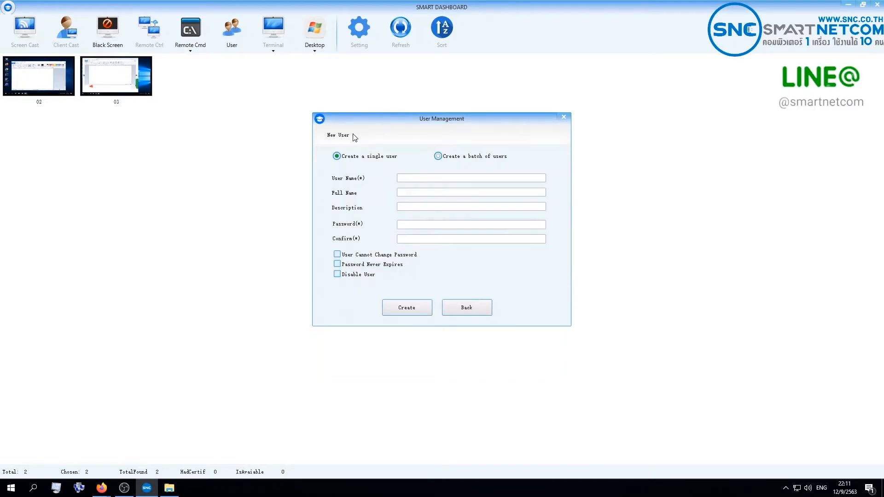
{"action": "left_click", "coordinate": [456, 158]}
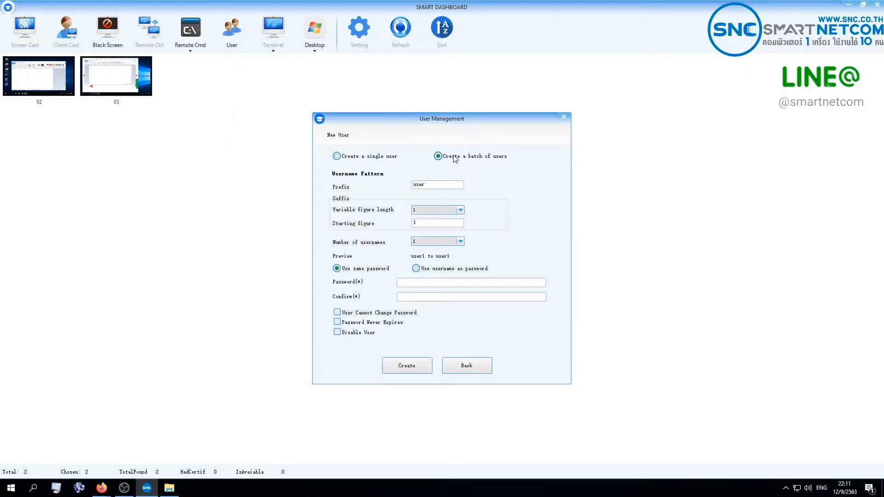
{"action": "left_click", "coordinate": [368, 160]}
Step: Enter 10 as the user name, leave the full name and description empty, and fill in the password and its confirmation
{"action": "left_click", "coordinate": [438, 178]}
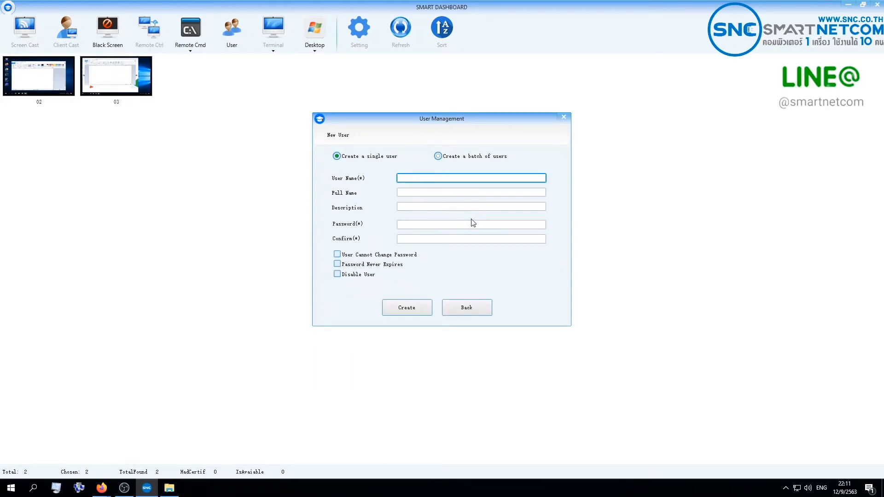
{"action": "key", "text": "Tab"}
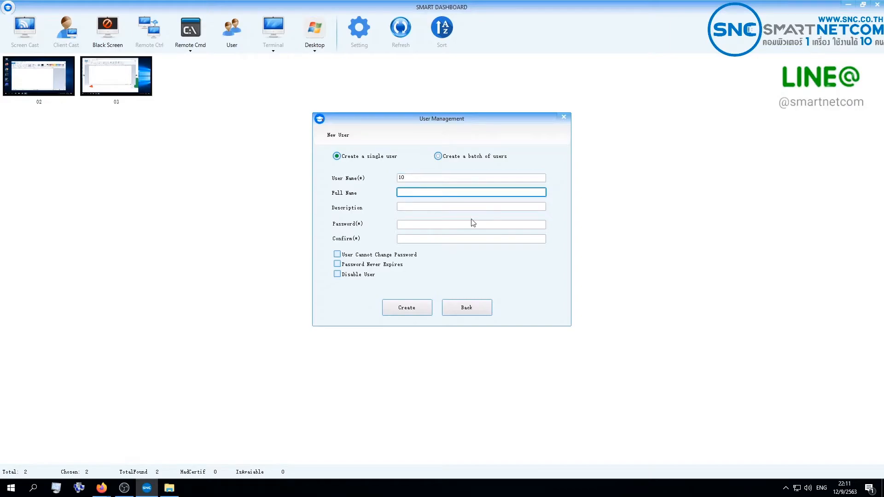
{"action": "key", "text": "Tab"}
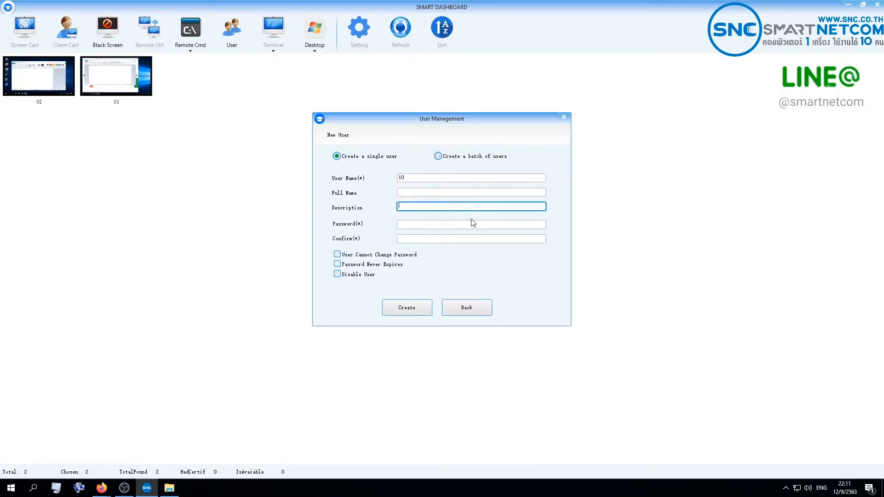
{"action": "key", "text": "Tab"}
{"action": "left_click", "coordinate": [468, 224]}
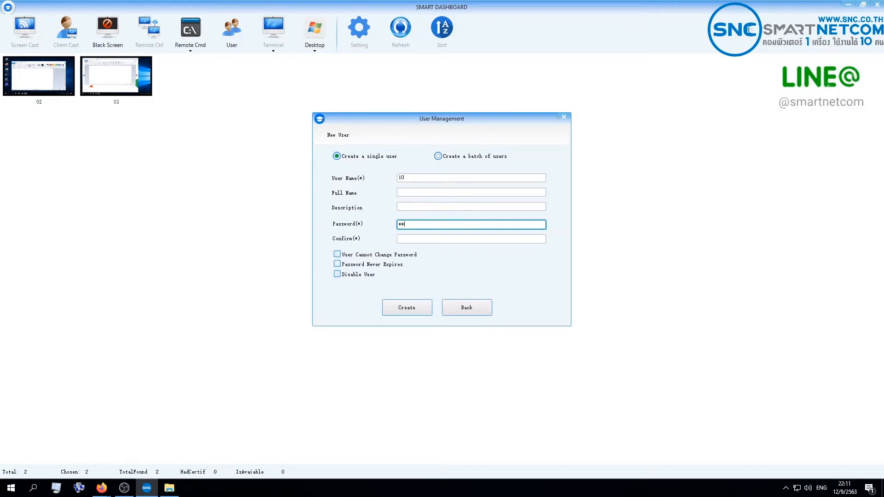
{"action": "key", "text": "Tab"}
{"action": "type", "text": "1"}
Step: Set the password to never expire, create the user, and close User Management after returning to the user list
{"action": "left_click", "coordinate": [385, 265]}
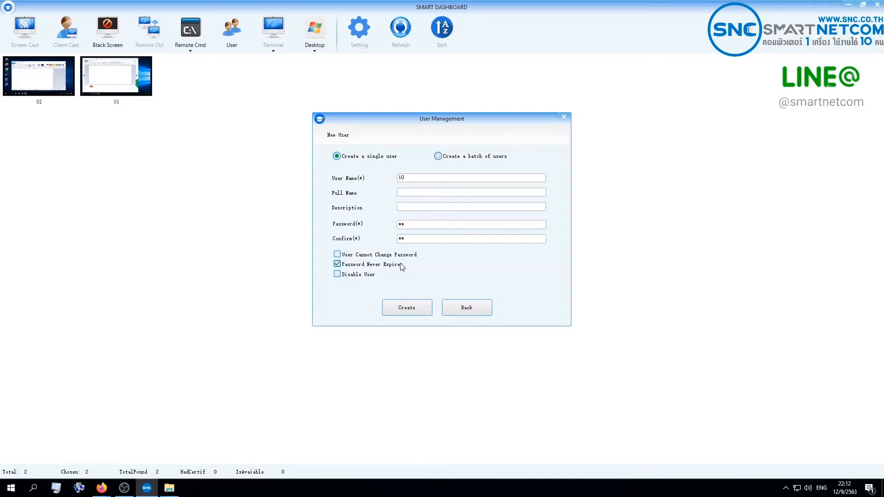
{"action": "left_click", "coordinate": [410, 307]}
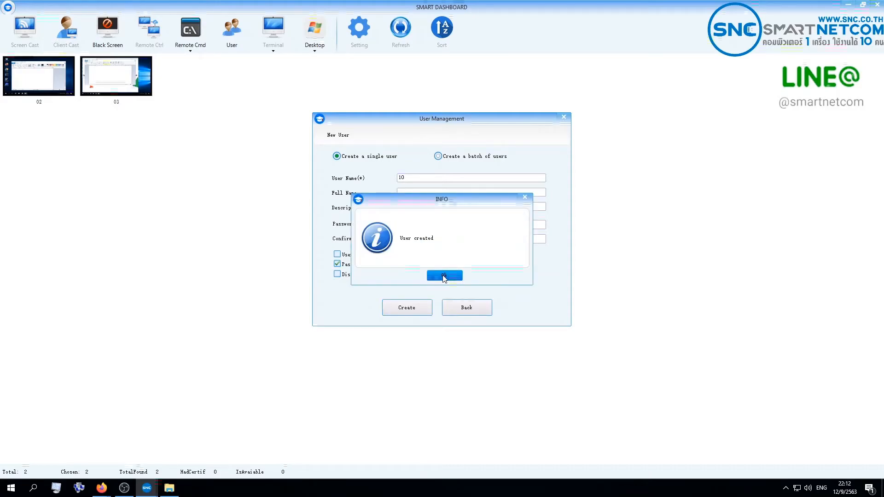
{"action": "left_click", "coordinate": [444, 277]}
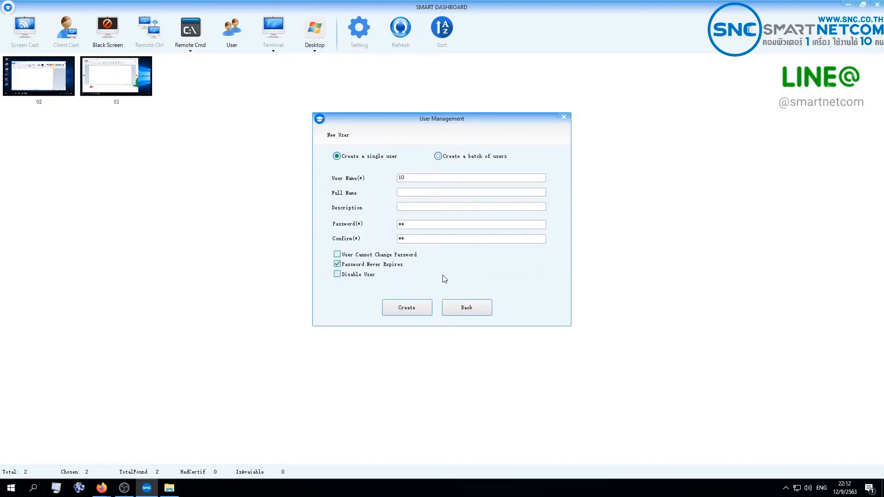
{"action": "left_click", "coordinate": [464, 306]}
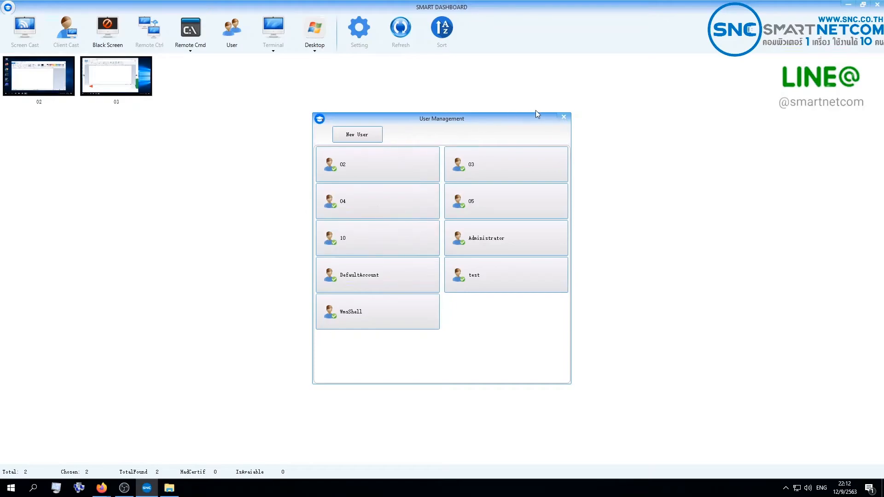
{"action": "left_click", "coordinate": [562, 118]}
Step: Examine the SMART NETCOM connection parameters of client 03, trying the Remote Ctrl option, and close them without applying
{"action": "left_click", "coordinate": [132, 100]}
{"action": "left_click", "coordinate": [270, 43]}
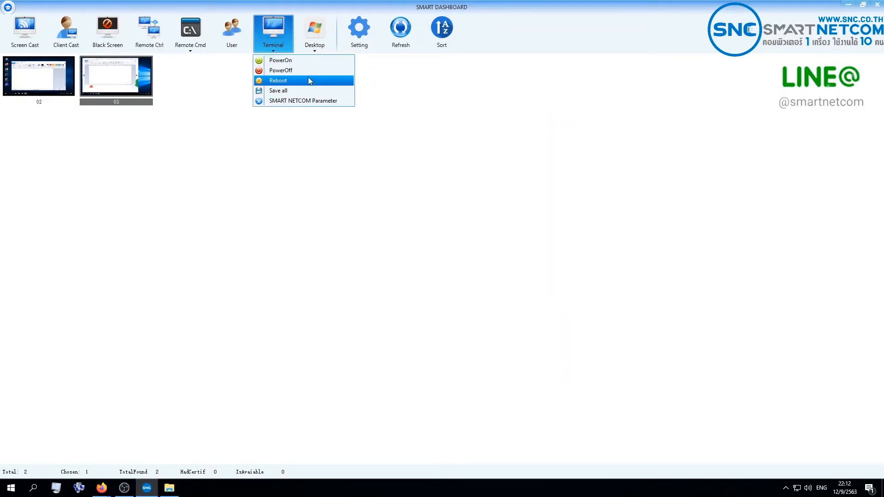
{"action": "left_click", "coordinate": [308, 102]}
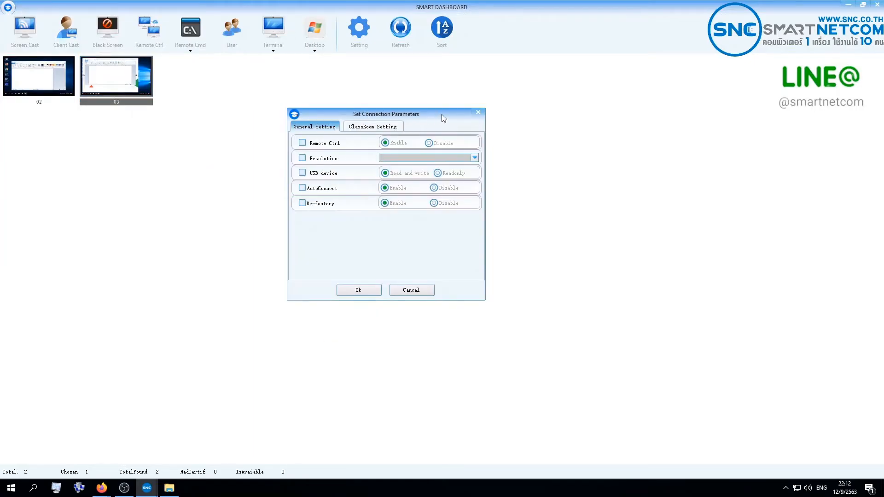
{"action": "left_click", "coordinate": [478, 113]}
{"action": "left_click", "coordinate": [273, 46]}
{"action": "left_click", "coordinate": [294, 101]}
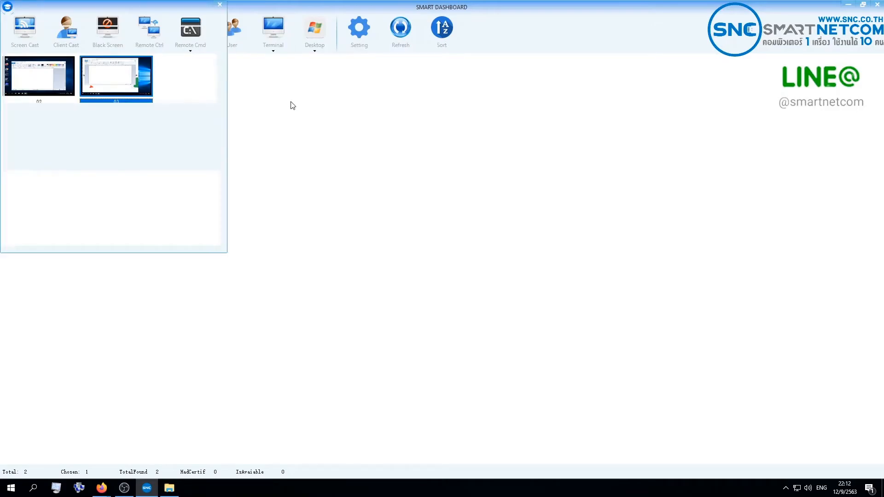
{"action": "left_click", "coordinate": [370, 187]}
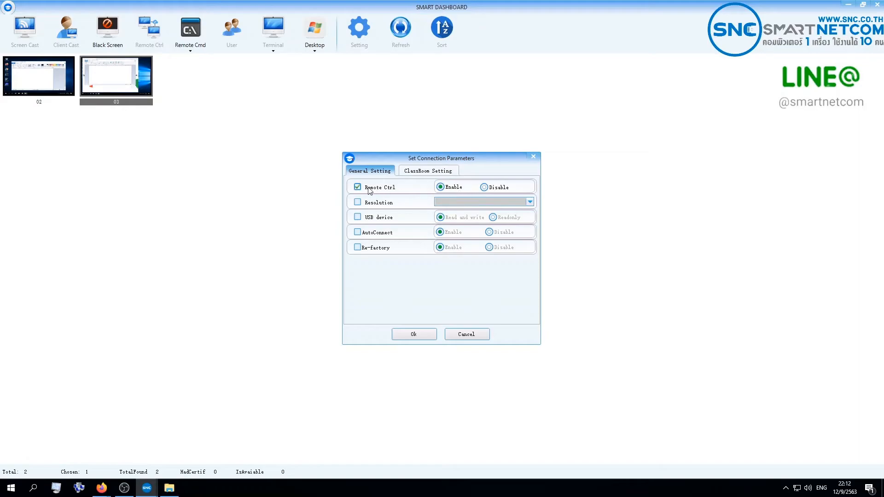
{"action": "left_click", "coordinate": [533, 157]}
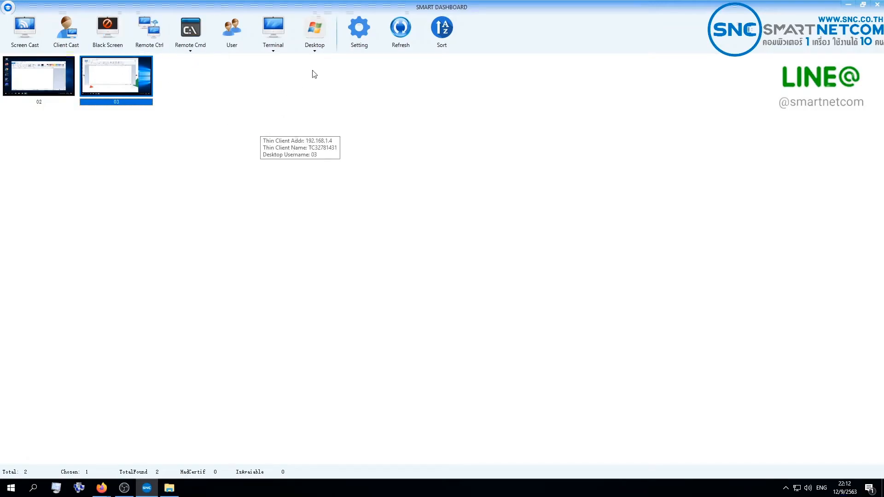
{"action": "left_click", "coordinate": [308, 42]}
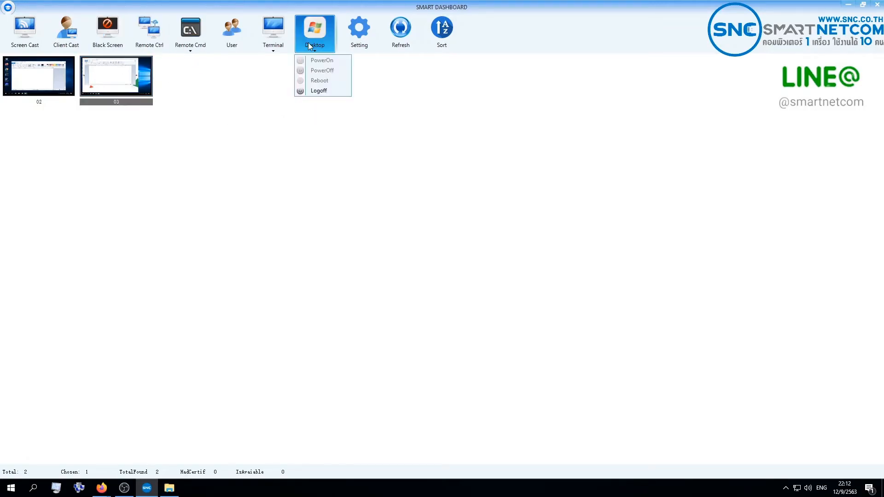
{"action": "left_click", "coordinate": [220, 87]}
{"action": "left_click", "coordinate": [312, 41]}
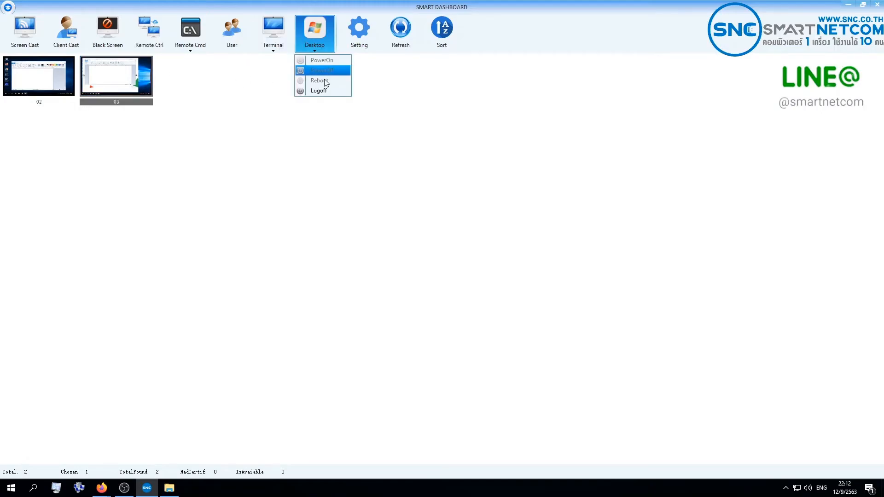
{"action": "left_click", "coordinate": [310, 130]}
Step: Review the dashboard's general settings and certificate manager, and close the settings without saving
{"action": "left_click", "coordinate": [352, 41]}
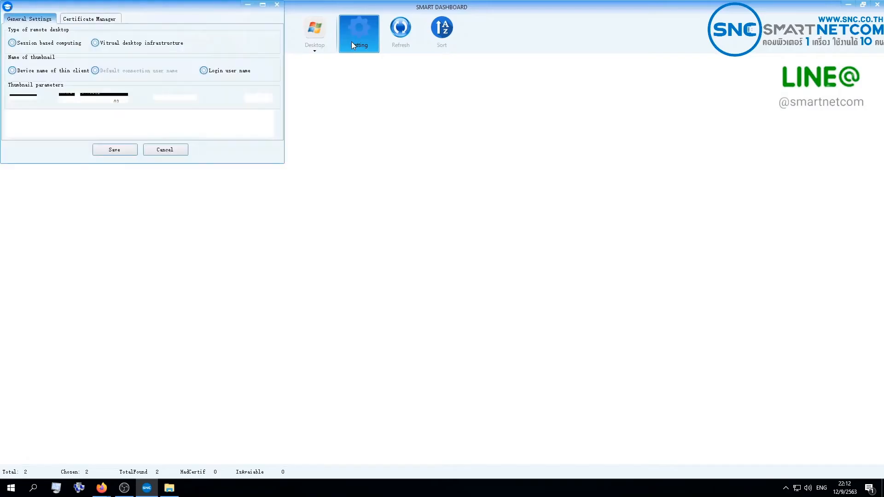
{"action": "left_click_drag", "start_coordinate": [391, 174], "coordinate": [379, 157]}
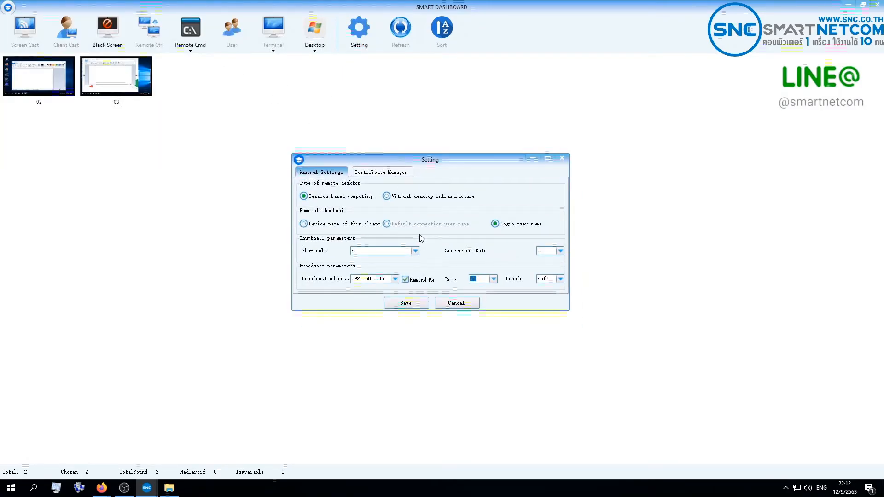
{"action": "left_click", "coordinate": [393, 174]}
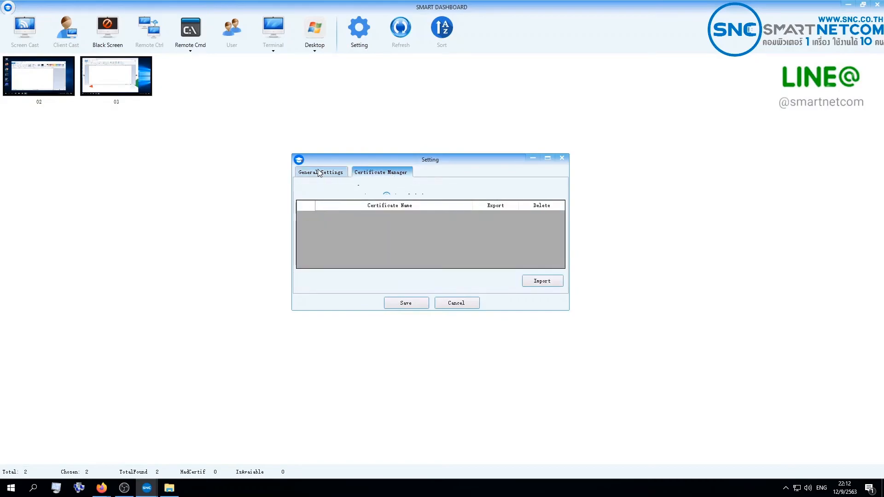
{"action": "left_click", "coordinate": [322, 173]}
{"action": "left_click", "coordinate": [562, 158]}
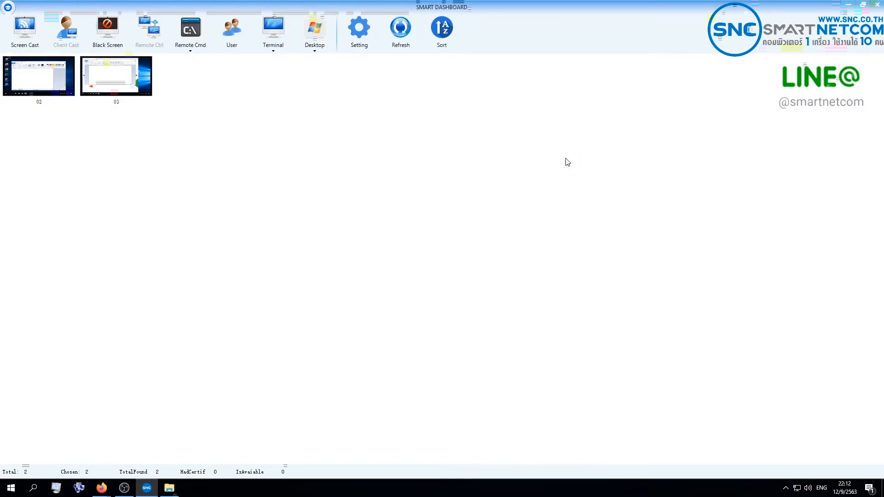
Step: Refresh the client list, reverse the thumbnails' sort order and restore ascending order
{"action": "left_click", "coordinate": [401, 35]}
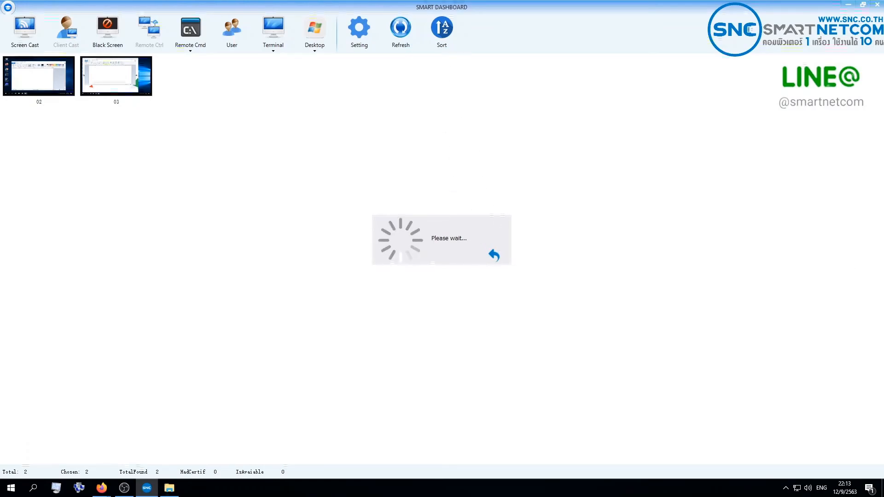
{"action": "left_click", "coordinate": [444, 45]}
{"action": "left_click", "coordinate": [211, 122]}
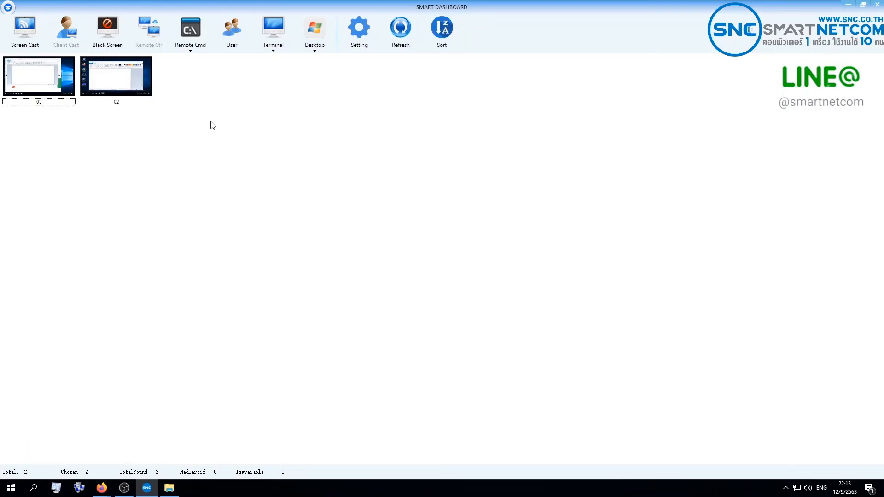
{"action": "left_click", "coordinate": [447, 40]}
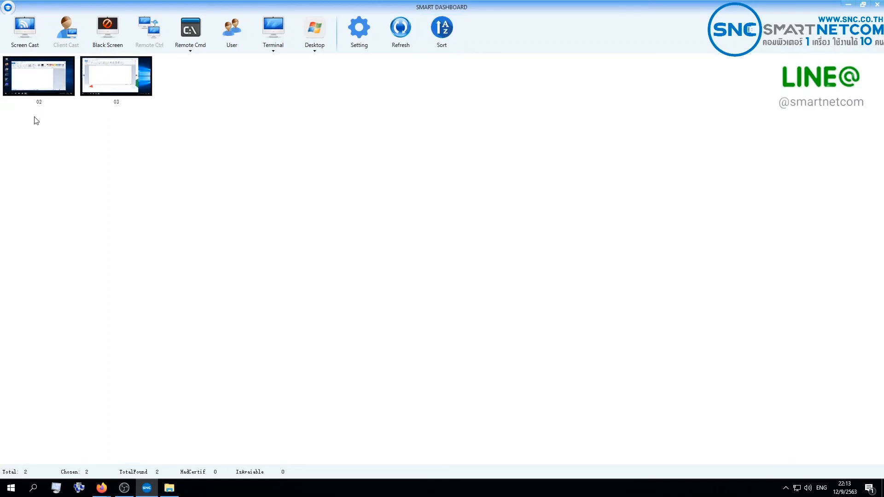